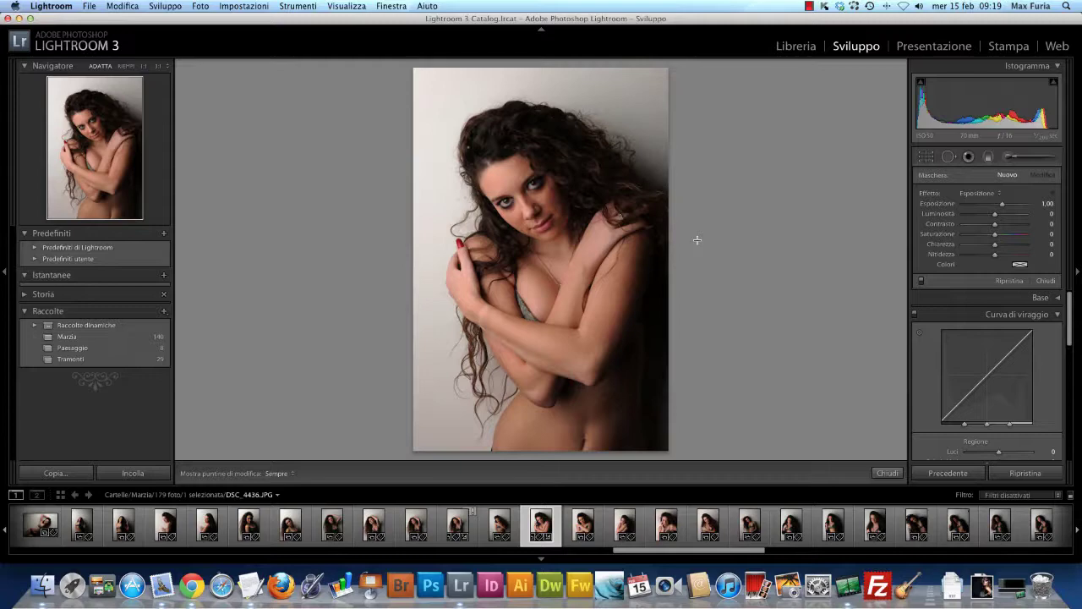
key("l")
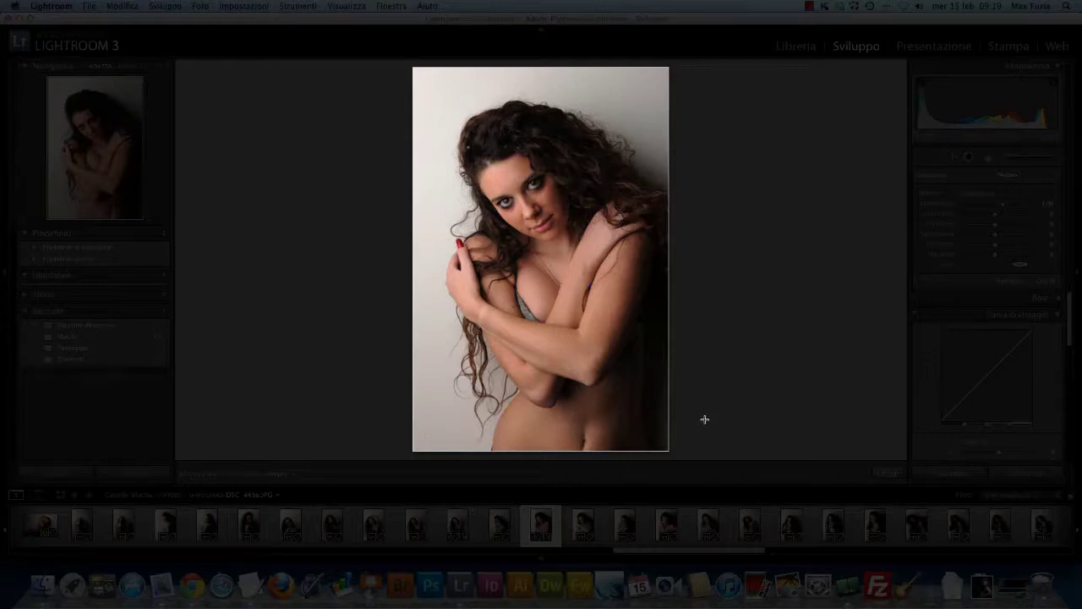
key("l")
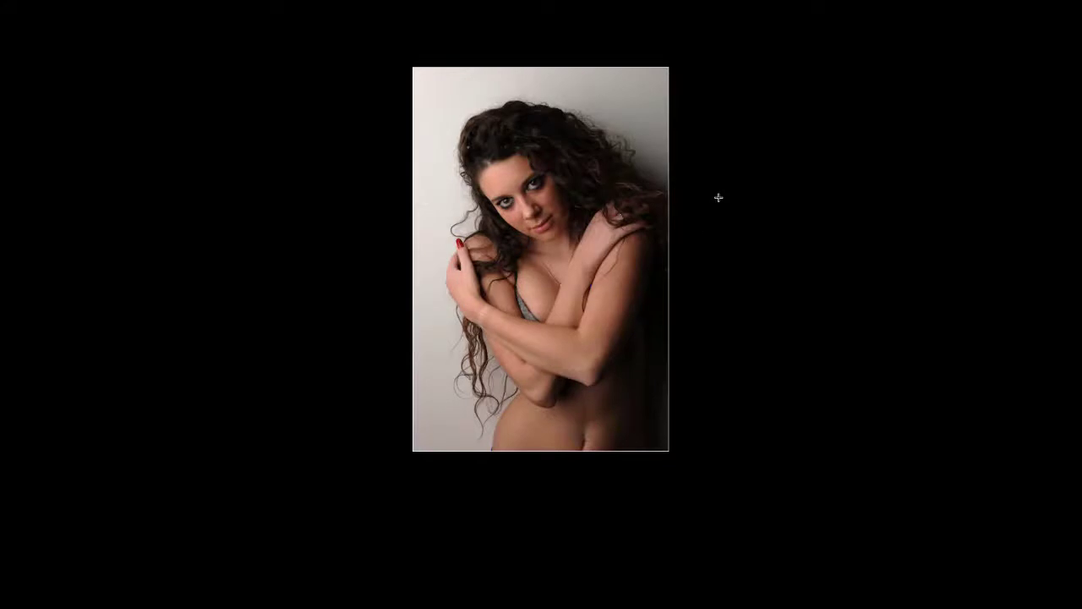
key("l")
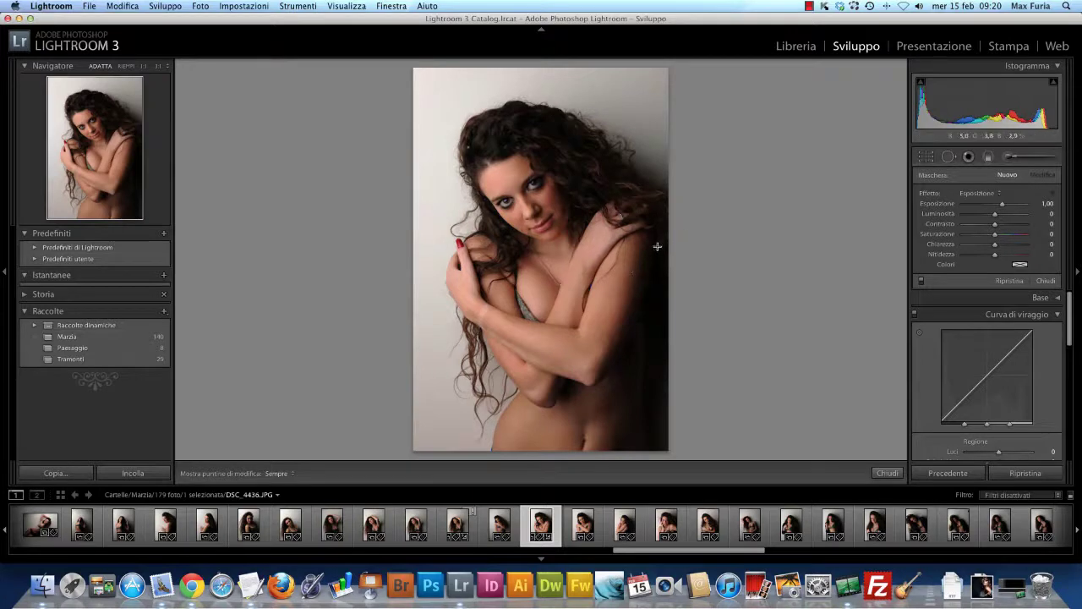
left_click(989, 159)
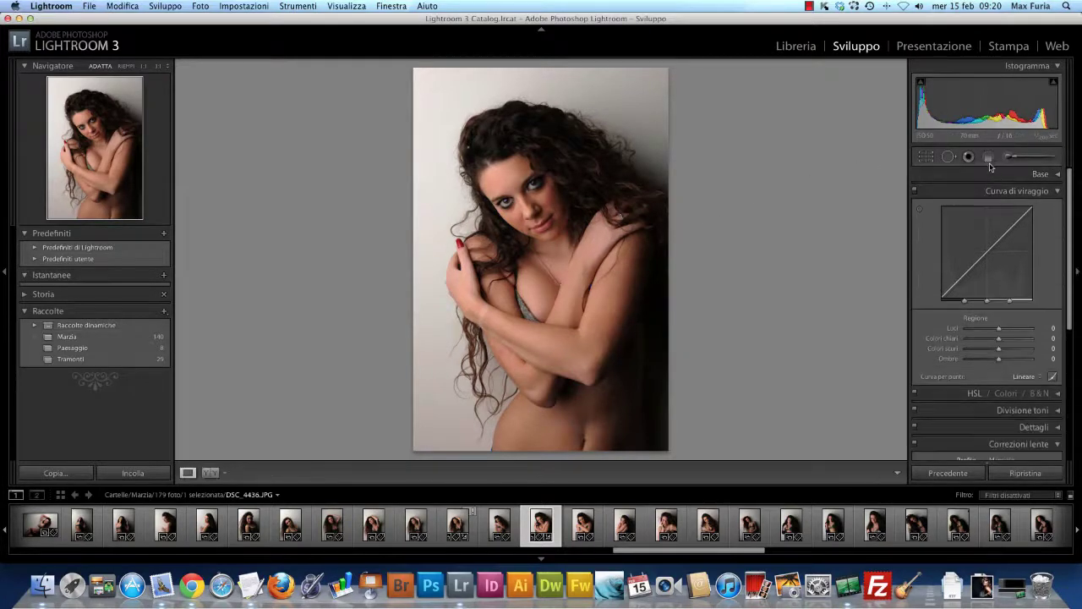
left_click(989, 161)
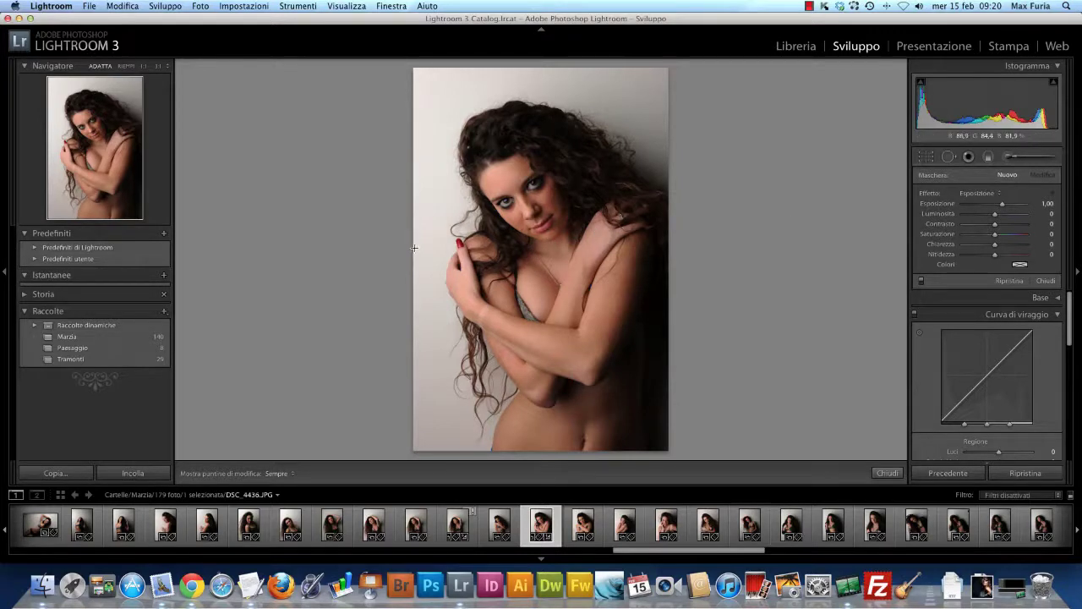
- Draw a 1.00-exposure graduated filter in from the left edge and rotate it near-vertical over the left wall
left_click_drag(414, 248, 473, 457)
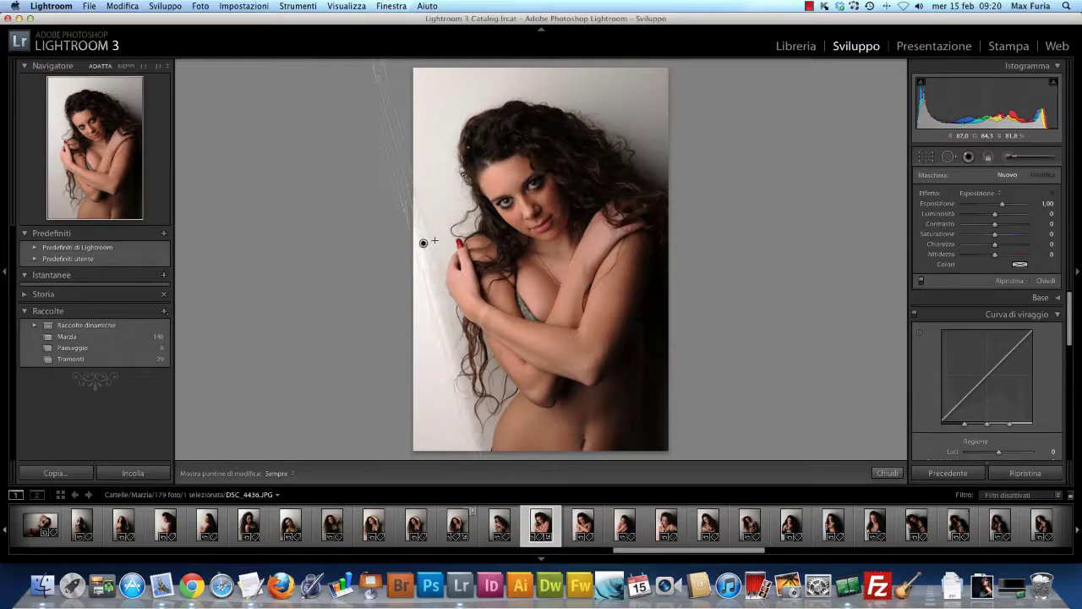
left_click_drag(435, 241, 571, 232)
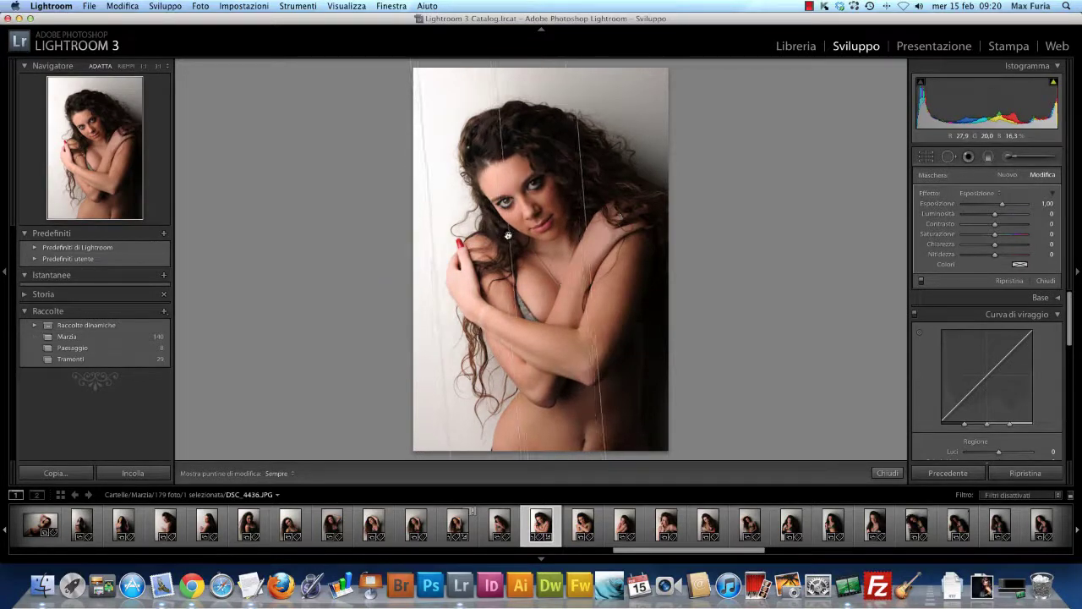
mouse_move(503, 235)
left_mouse_down()
mouse_move(593, 232)
mouse_move(523, 244)
mouse_move(559, 240)
left_mouse_up()
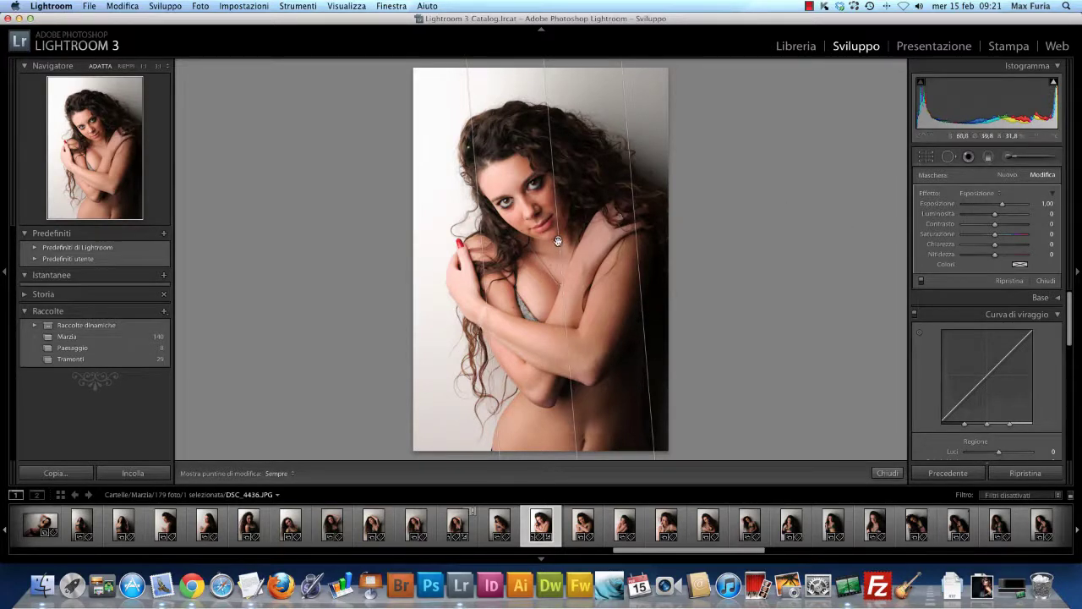
mouse_move(558, 239)
left_mouse_down()
mouse_move(650, 228)
mouse_move(526, 242)
left_mouse_up()
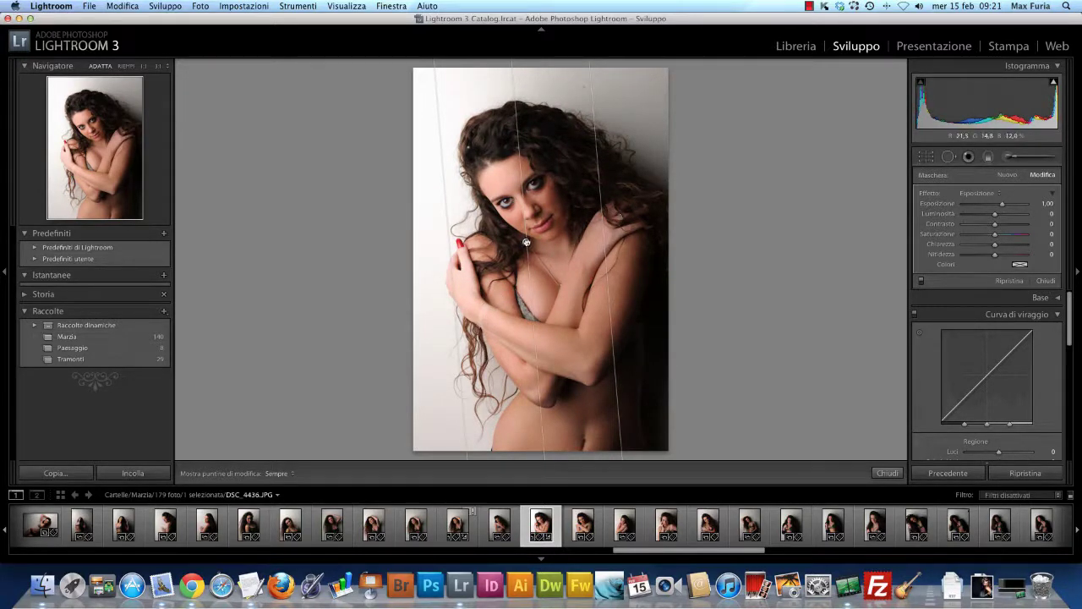
left_click_drag(526, 243, 523, 243)
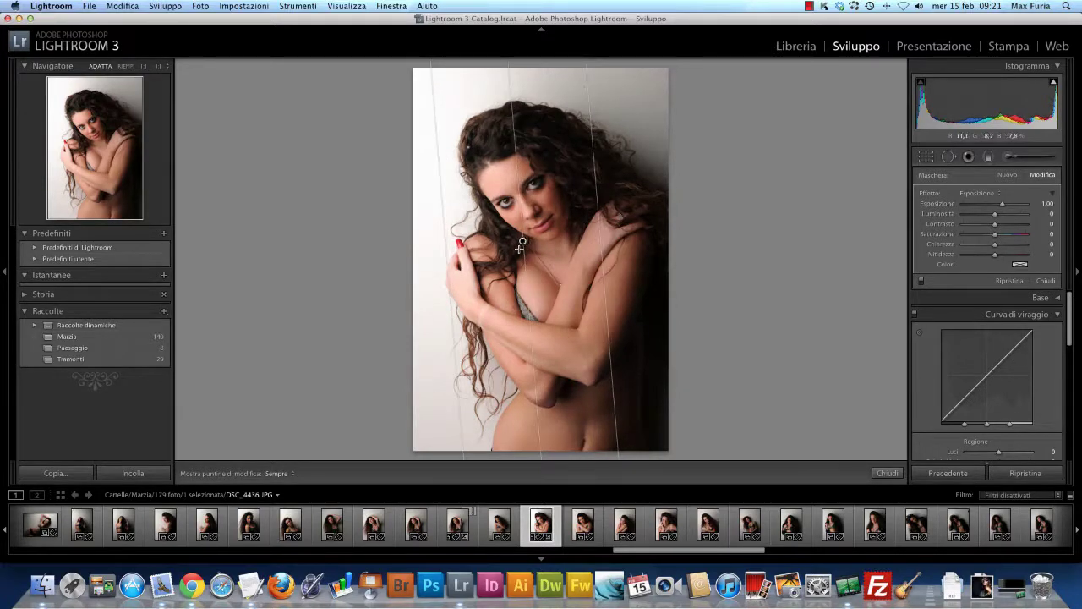
left_click_drag(522, 243, 527, 239)
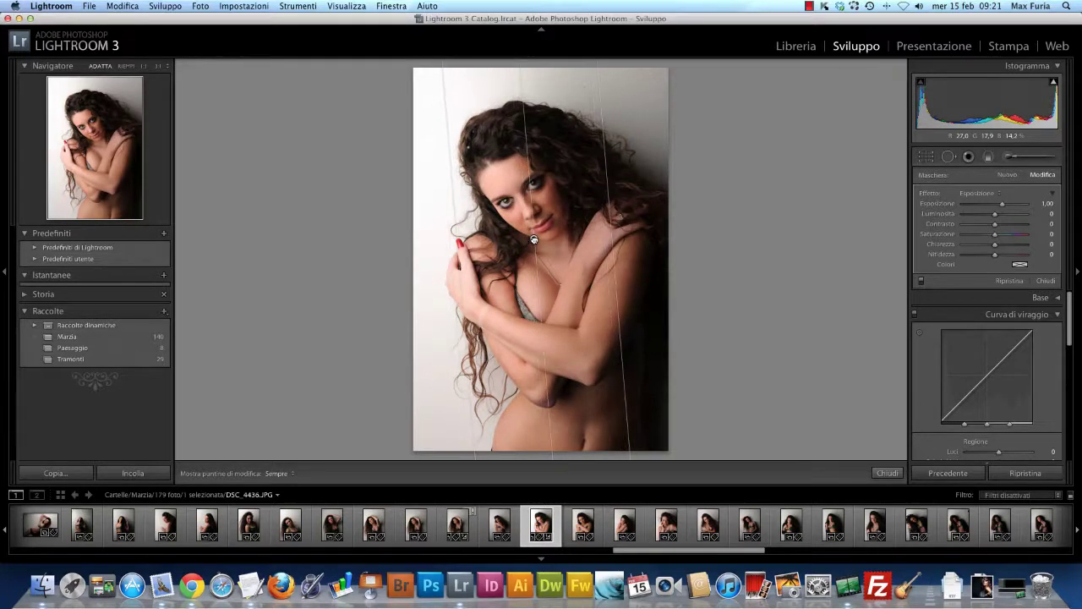
mouse_move(526, 241)
left_mouse_down()
mouse_move(497, 253)
mouse_move(576, 238)
mouse_move(500, 241)
mouse_move(557, 249)
mouse_move(495, 253)
left_mouse_up()
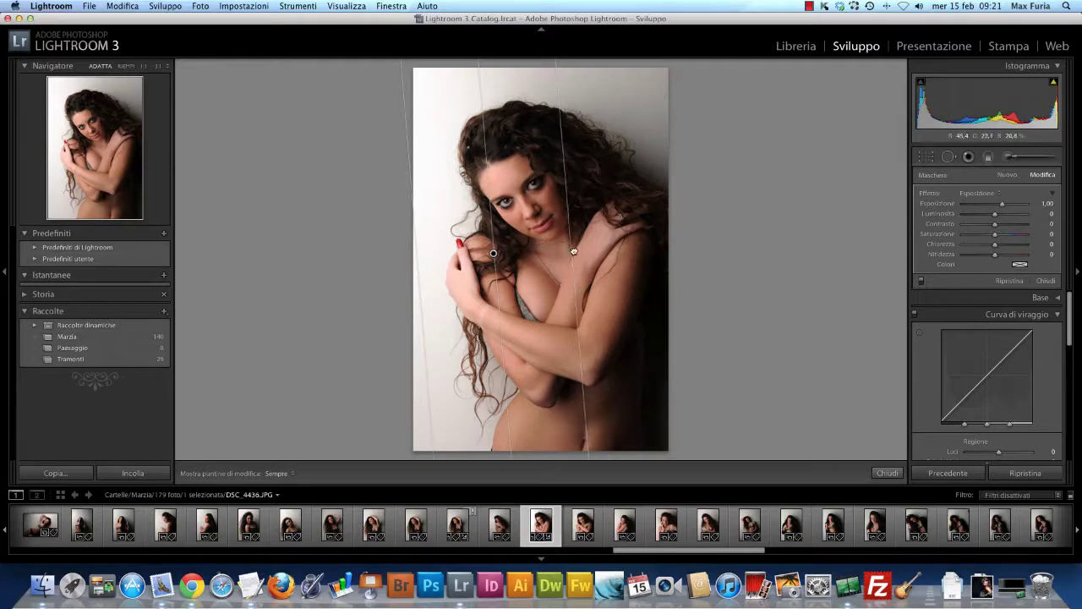
- Nudge the left gradient slightly left and lower, then draw a new graduated filter from the top-right corner
left_click_drag(573, 250, 506, 251)
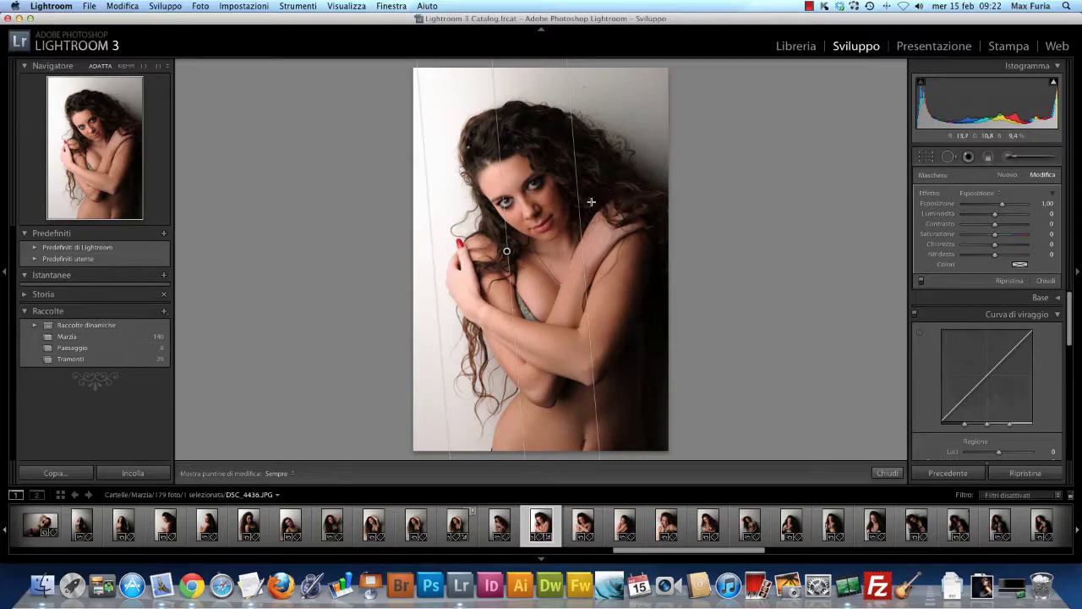
left_click_drag(506, 252, 501, 260)
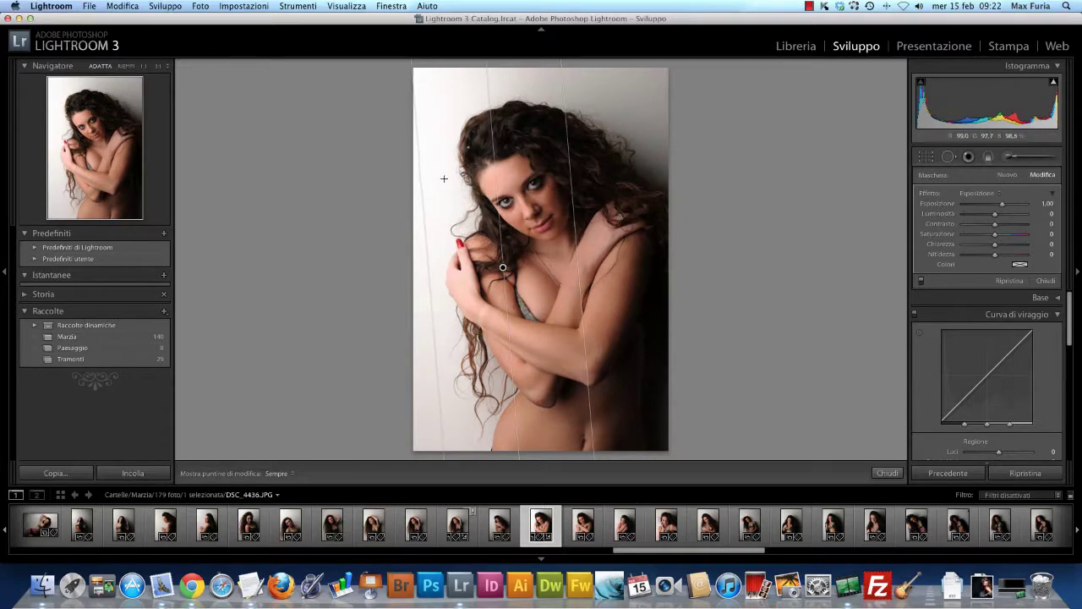
left_click_drag(503, 267, 503, 269)
mouse_move(668, 70)
left_mouse_down()
mouse_move(574, 171)
mouse_move(676, 34)
left_mouse_up()
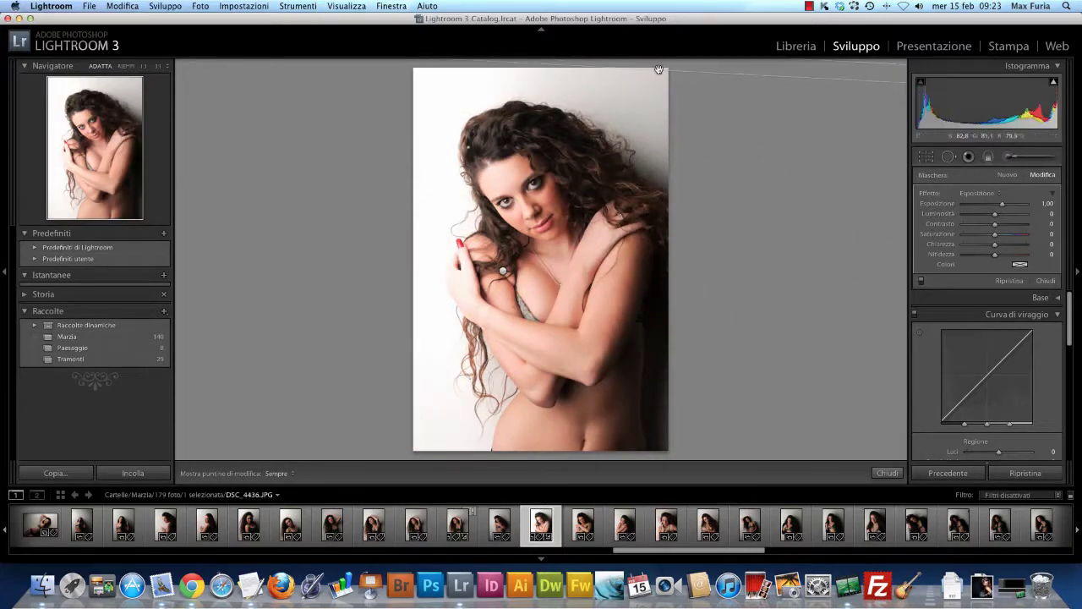
- Pull the second filter down across the top-right, rotating it to a steeper angle
mouse_move(668, 38)
left_mouse_down()
mouse_move(656, 111)
mouse_move(664, 88)
mouse_move(652, 102)
left_mouse_up()
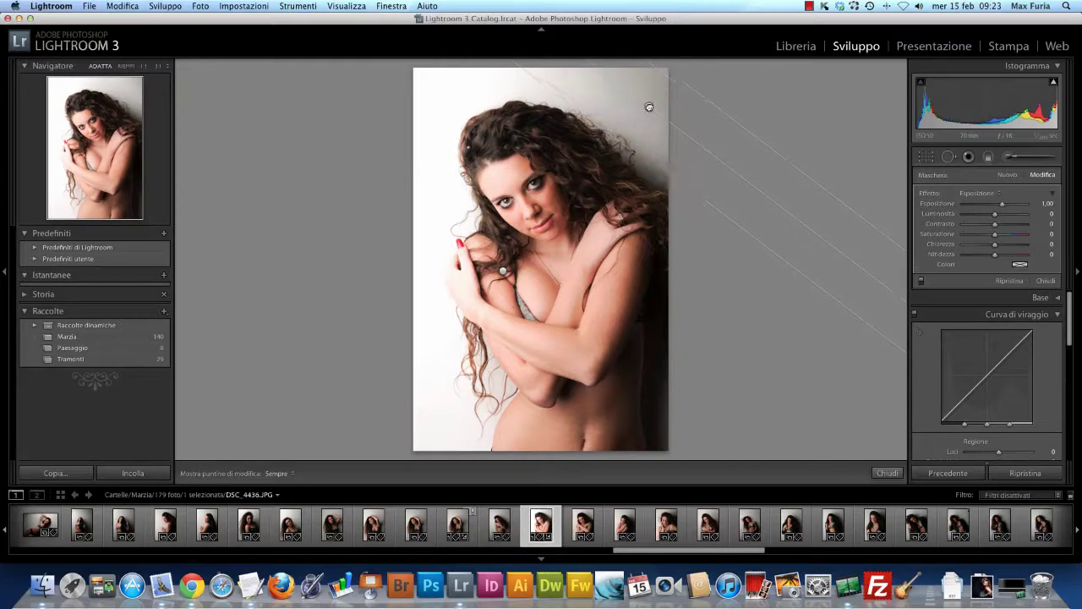
left_click_drag(652, 103, 648, 107)
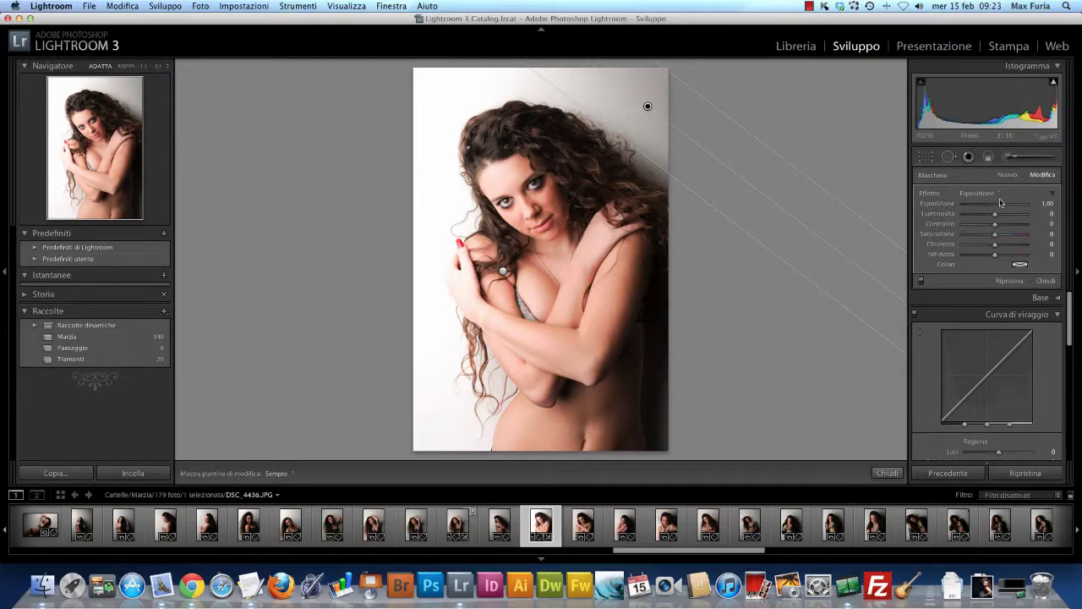
left_click_drag(1003, 204, 1005, 205)
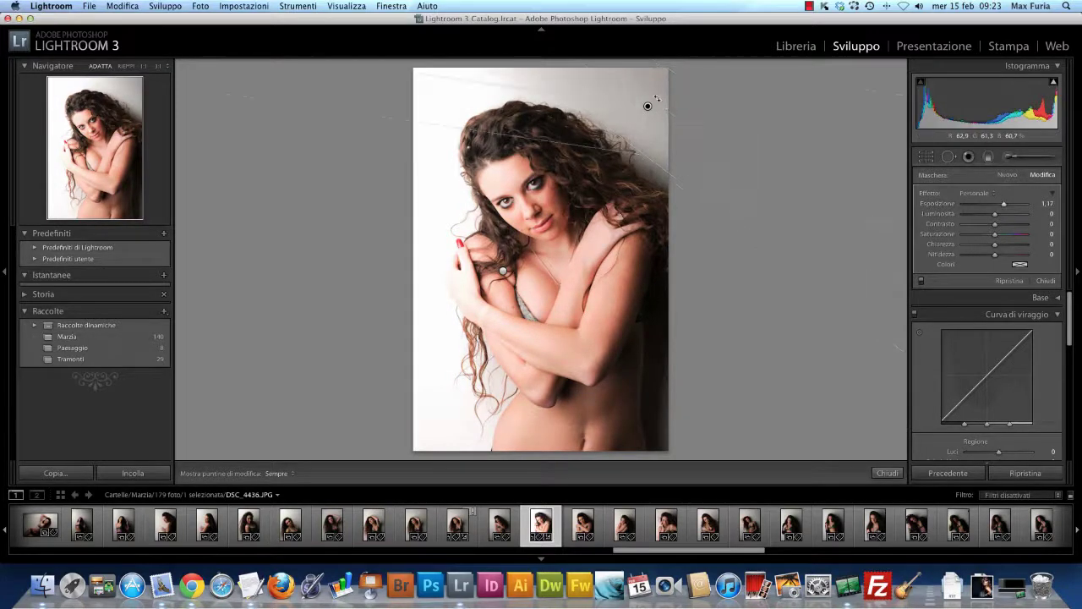
mouse_move(662, 115)
left_mouse_down()
mouse_move(643, 95)
mouse_move(635, 121)
left_mouse_up()
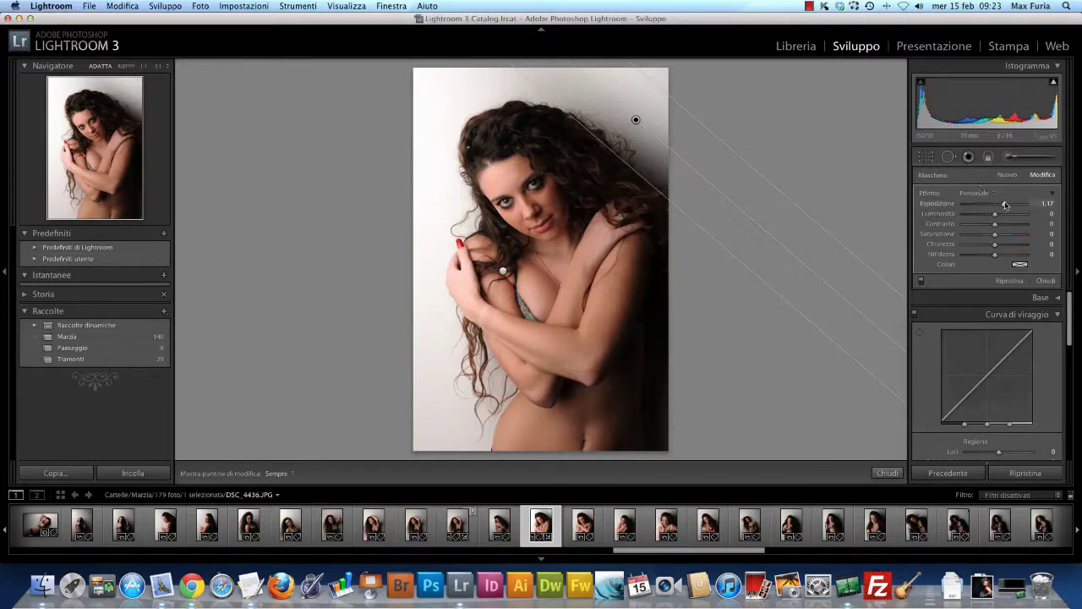
- Raise its exposure to 2.02 and shift it down-left over the hair at a more upright angle
mouse_move(1004, 203)
left_mouse_down()
mouse_move(1019, 204)
mouse_move(1003, 215)
left_mouse_up()
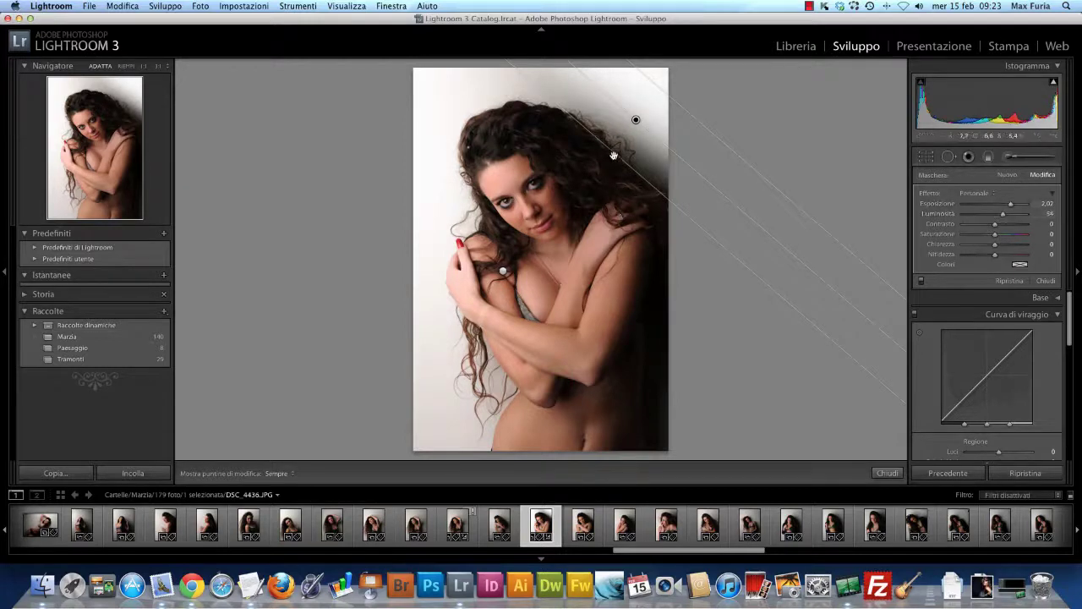
mouse_move(615, 157)
left_mouse_down()
mouse_move(567, 191)
mouse_move(589, 165)
left_mouse_up()
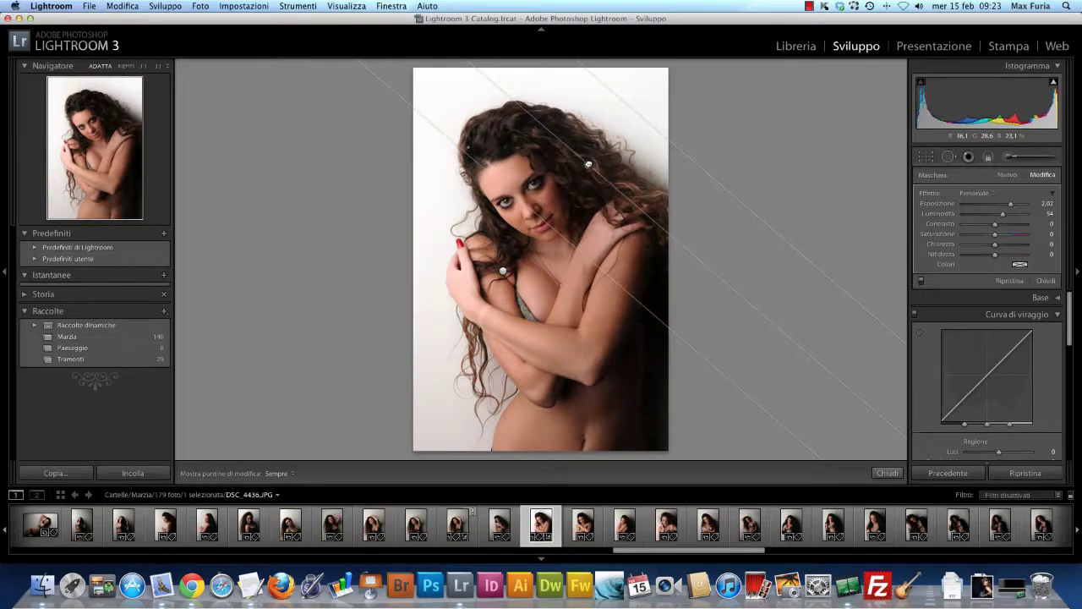
mouse_move(588, 164)
left_mouse_down()
mouse_move(547, 166)
mouse_move(557, 158)
left_mouse_up()
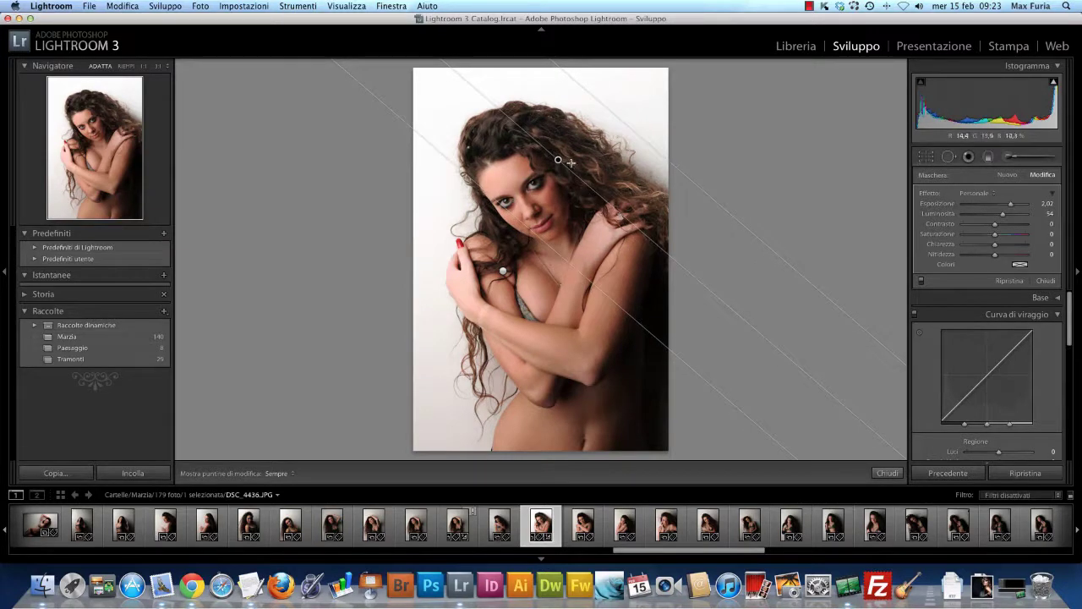
mouse_move(570, 164)
left_mouse_down()
mouse_move(553, 196)
mouse_move(562, 163)
left_mouse_up()
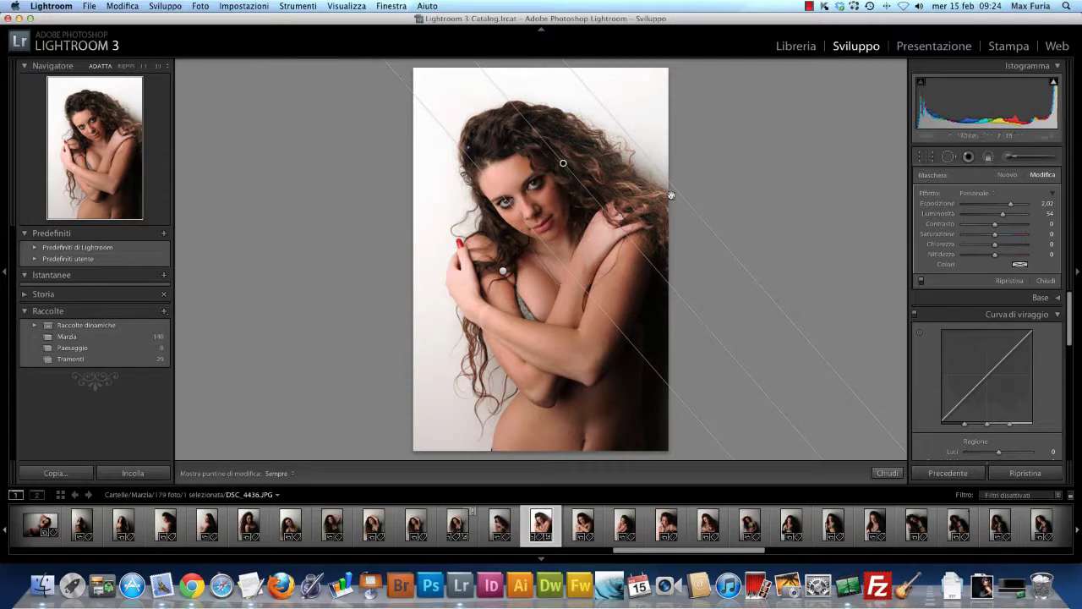
left_click(292, 475)
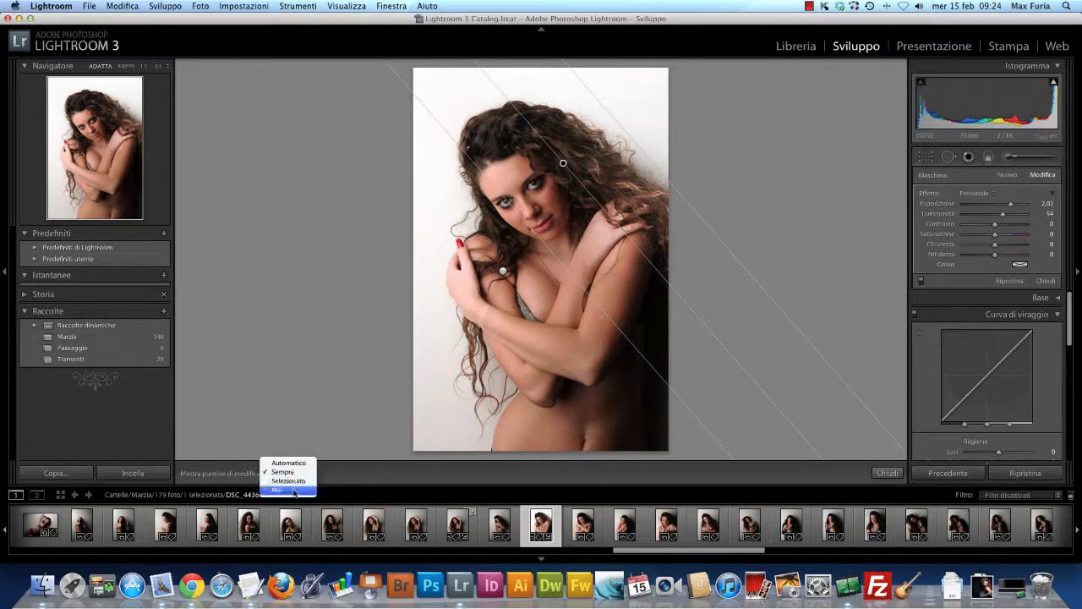
left_click(293, 490)
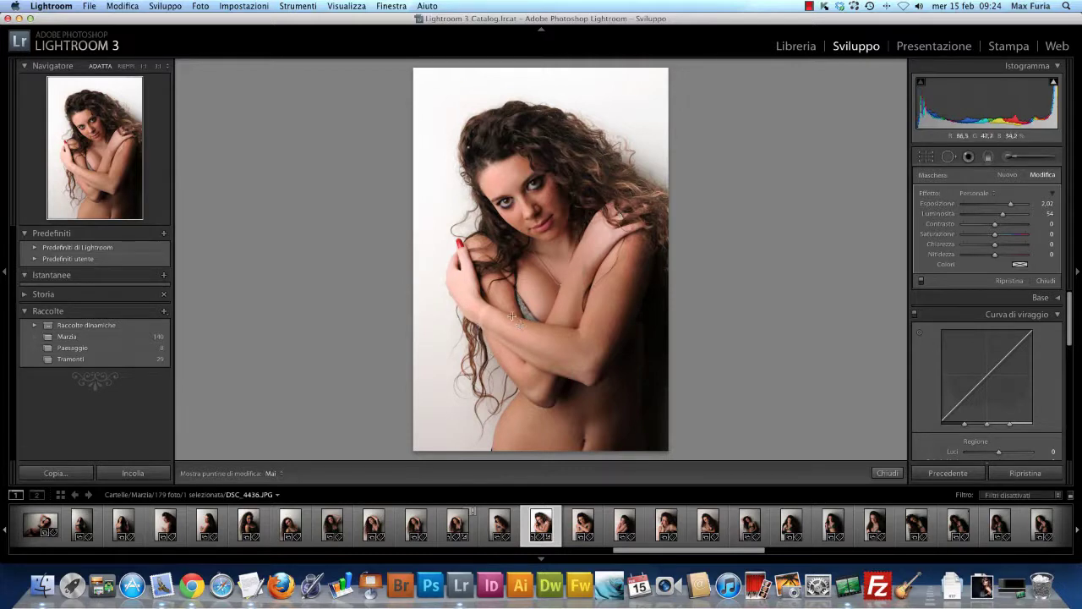
left_click(274, 473)
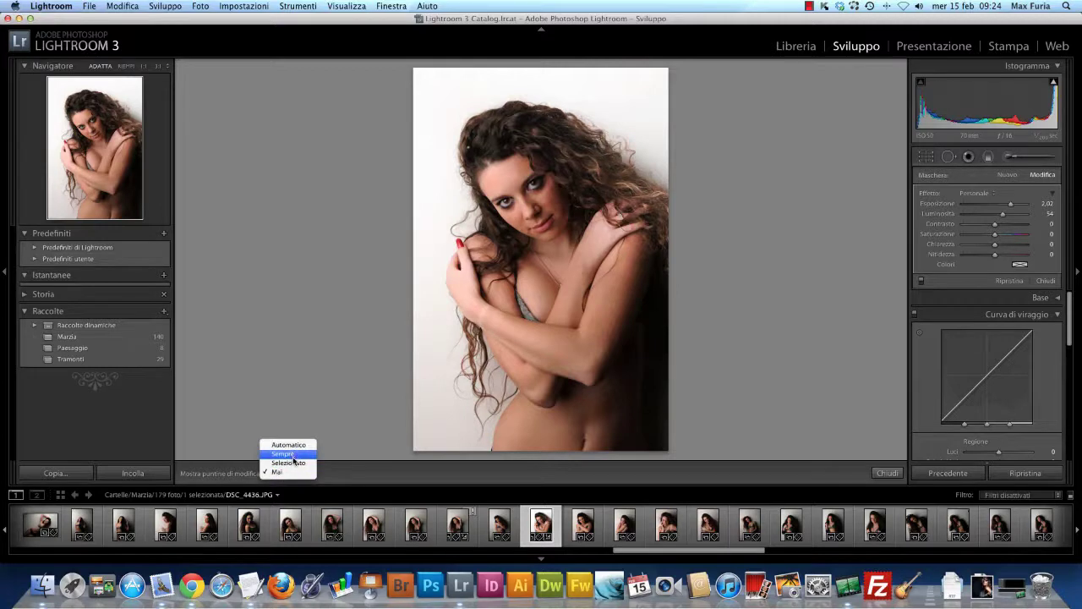
left_click(290, 462)
left_click(301, 478)
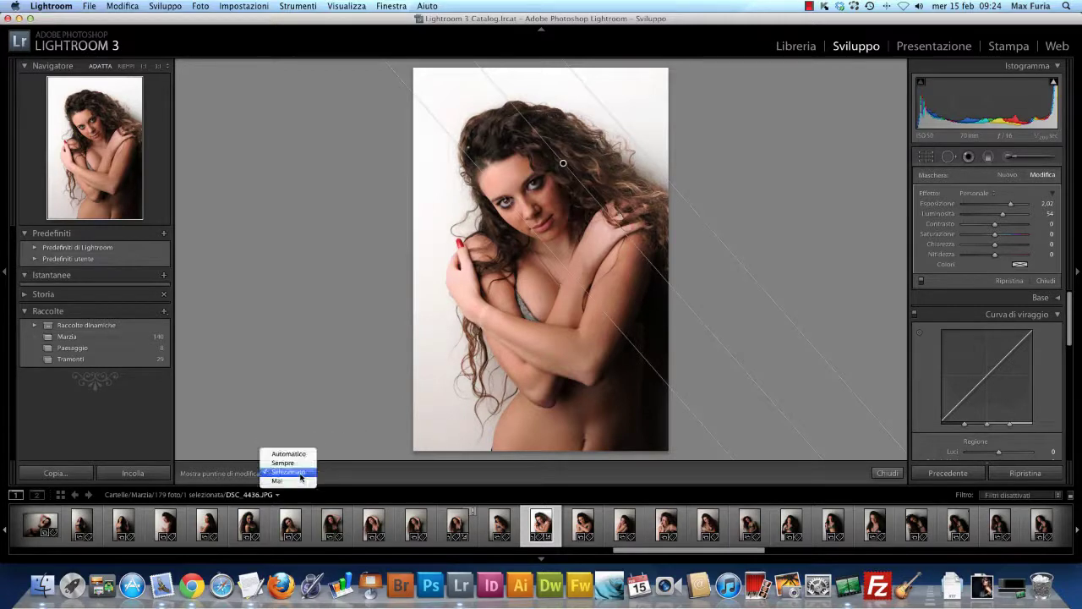
left_click(302, 464)
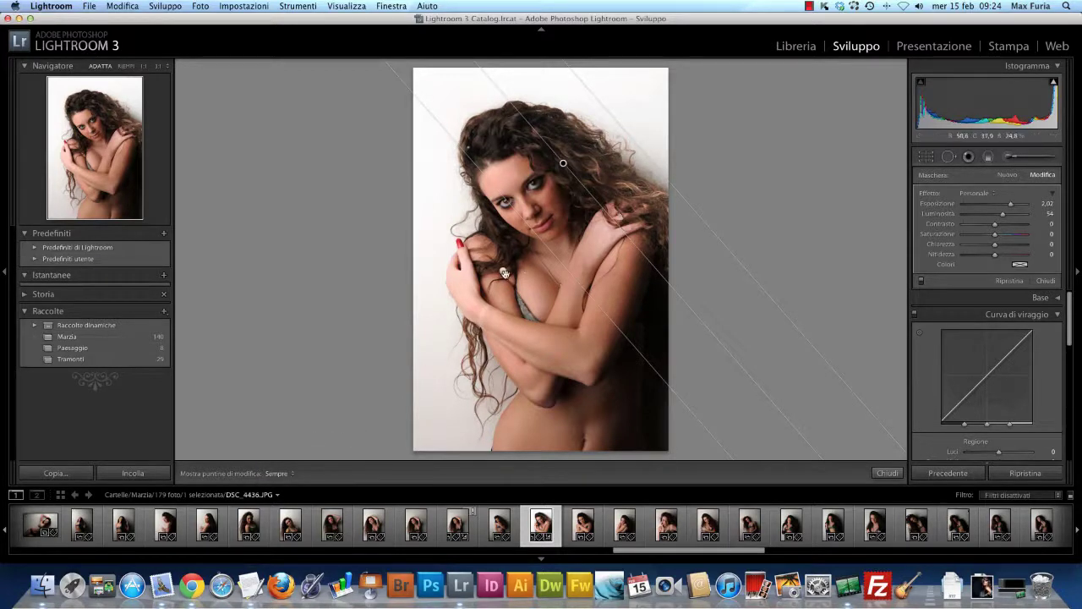
left_click(503, 272)
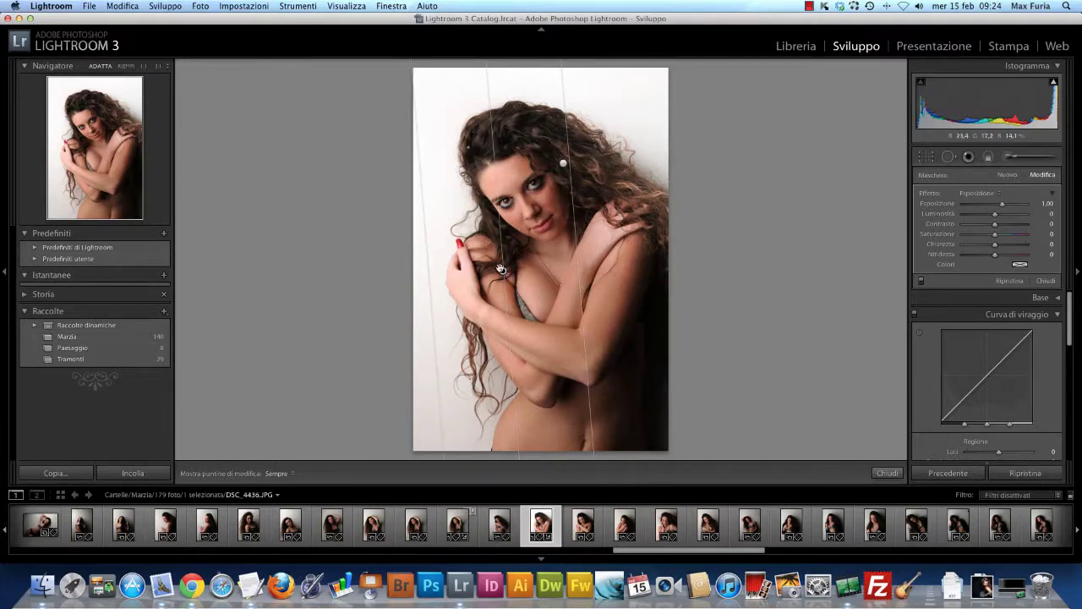
- Rotate the 1.00 filter diagonally, then move the 2.02 filter slightly up and right over the hair
left_click_drag(501, 269, 500, 217)
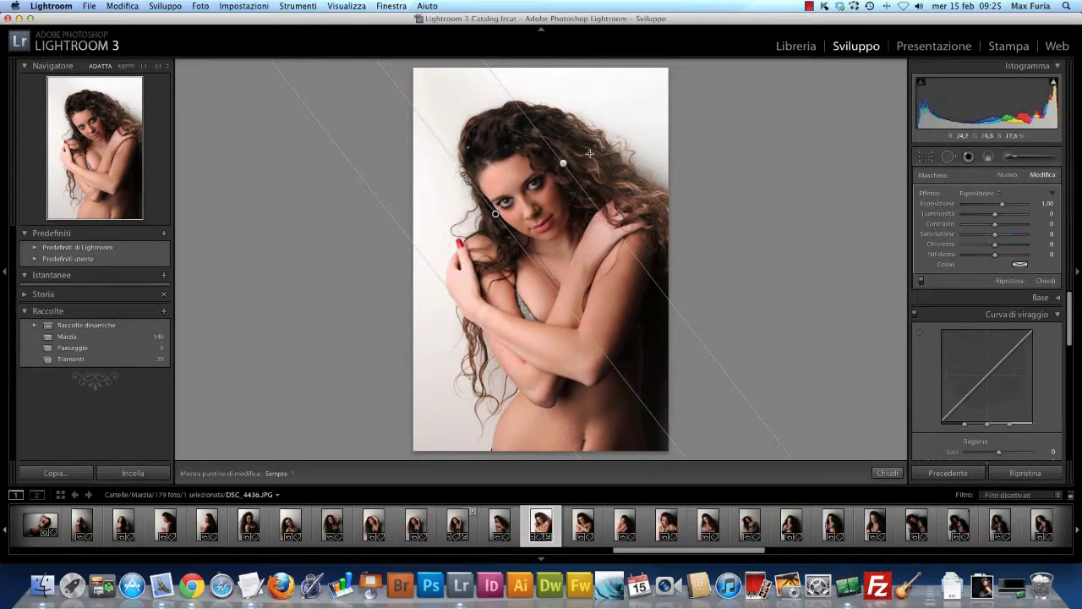
left_click(562, 163)
left_click_drag(562, 163, 573, 157)
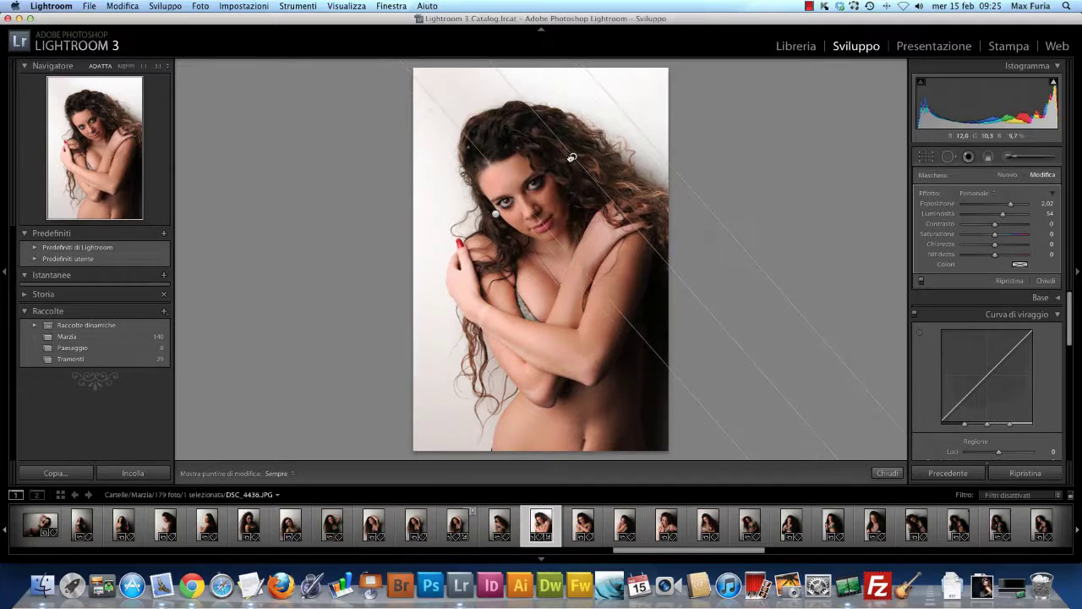
mouse_move(633, 126)
left_mouse_down()
mouse_move(655, 103)
mouse_move(574, 137)
mouse_move(551, 124)
mouse_move(575, 127)
left_mouse_up()
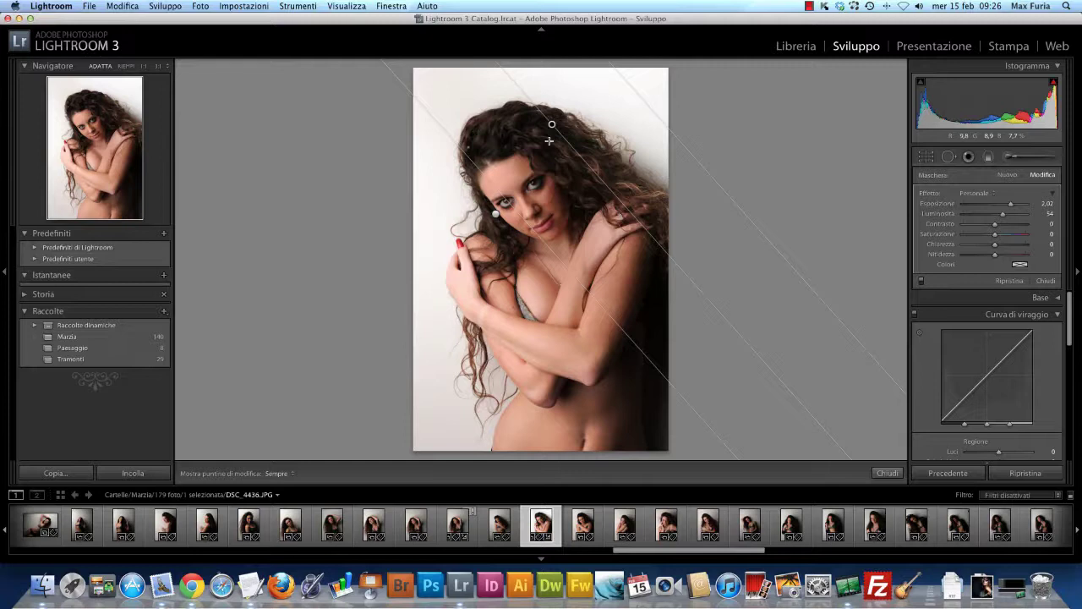
- Hide the edit pins and show the portrait in Before/After side-by-side view
key("h")
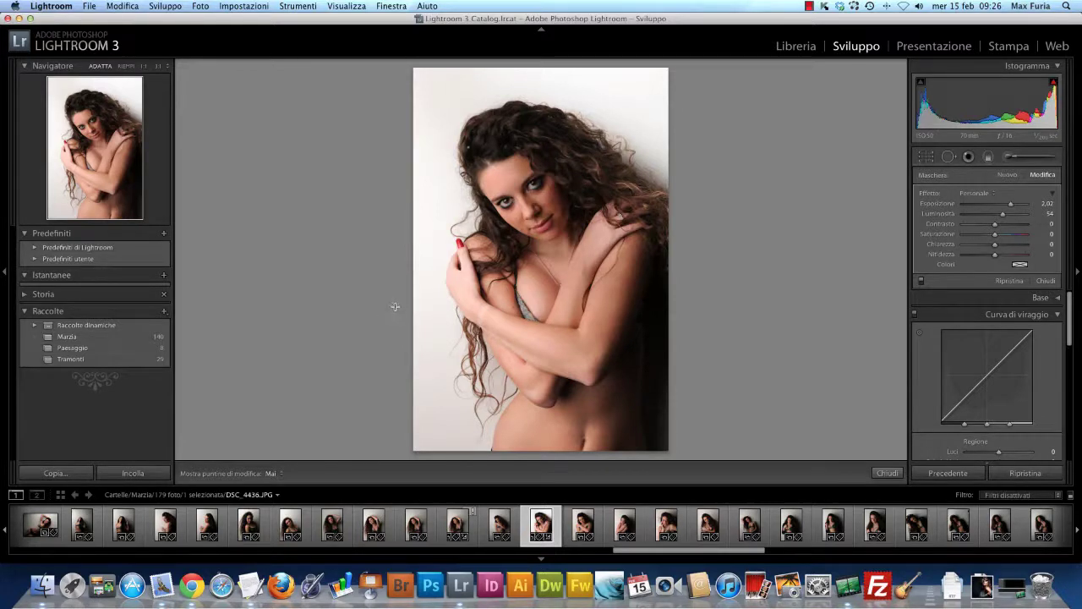
key("y")
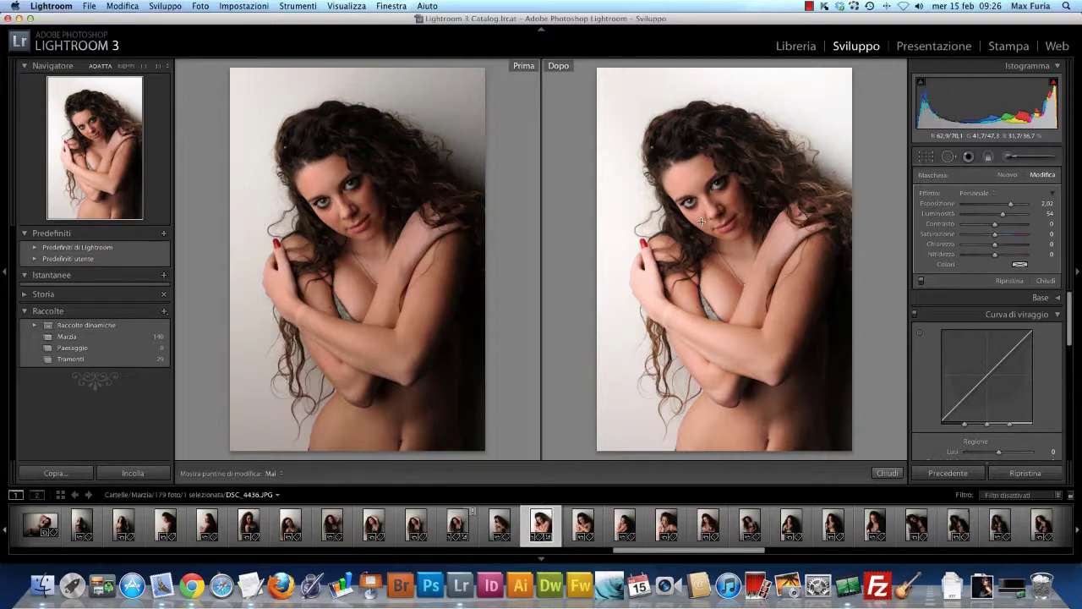
- Return to the single edited view and set edit pins to show always (Sempre)
key("y")
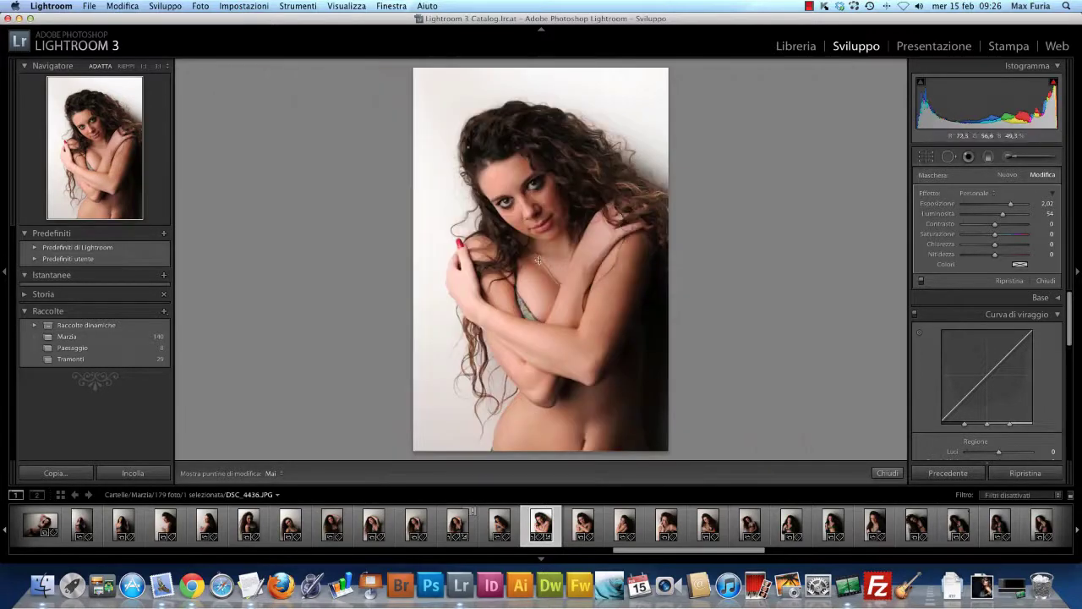
left_click(283, 475)
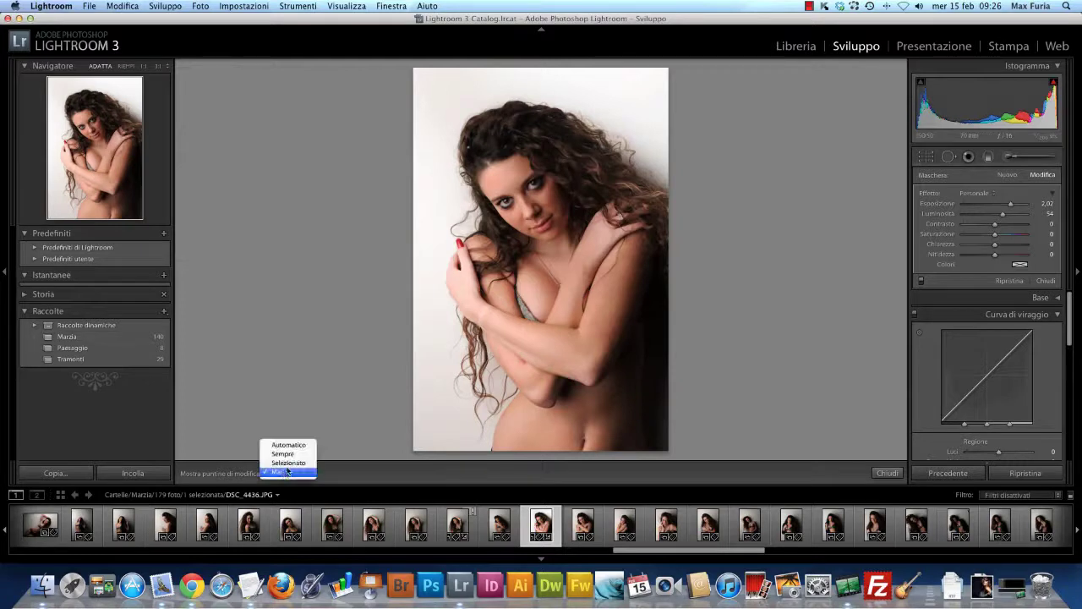
left_click(292, 457)
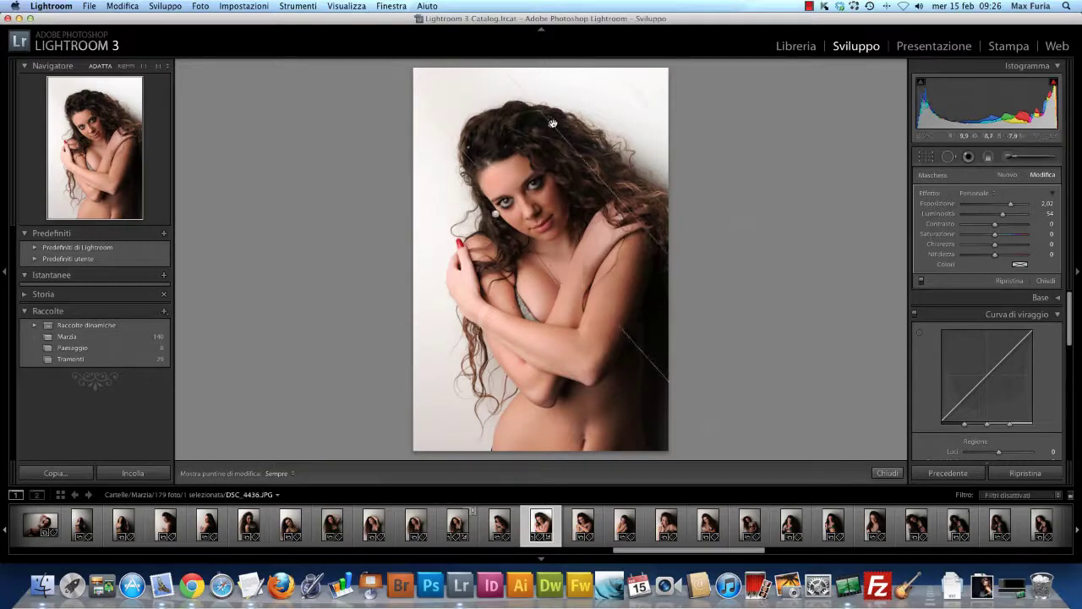
- Give the brighter filter clarity 56, saturation 50 and an orange colour tint, then slightly adjust its angle
mouse_move(995, 249)
left_mouse_down()
mouse_move(1017, 245)
mouse_move(1015, 235)
left_mouse_up()
left_click(1020, 265)
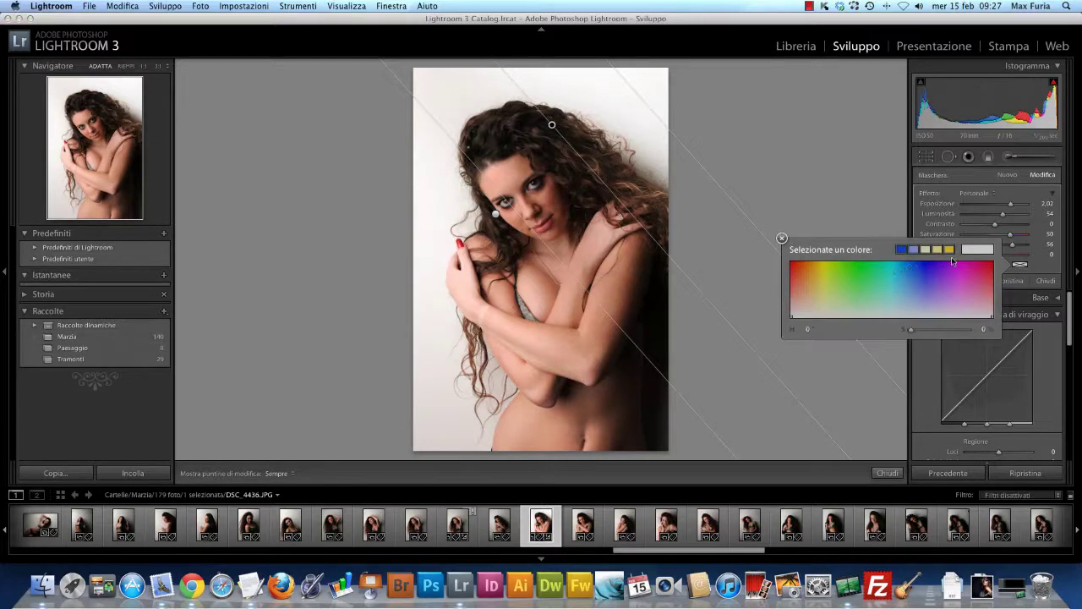
left_click(949, 249)
left_click_drag(819, 262, 809, 269)
left_click_drag(807, 269, 807, 271)
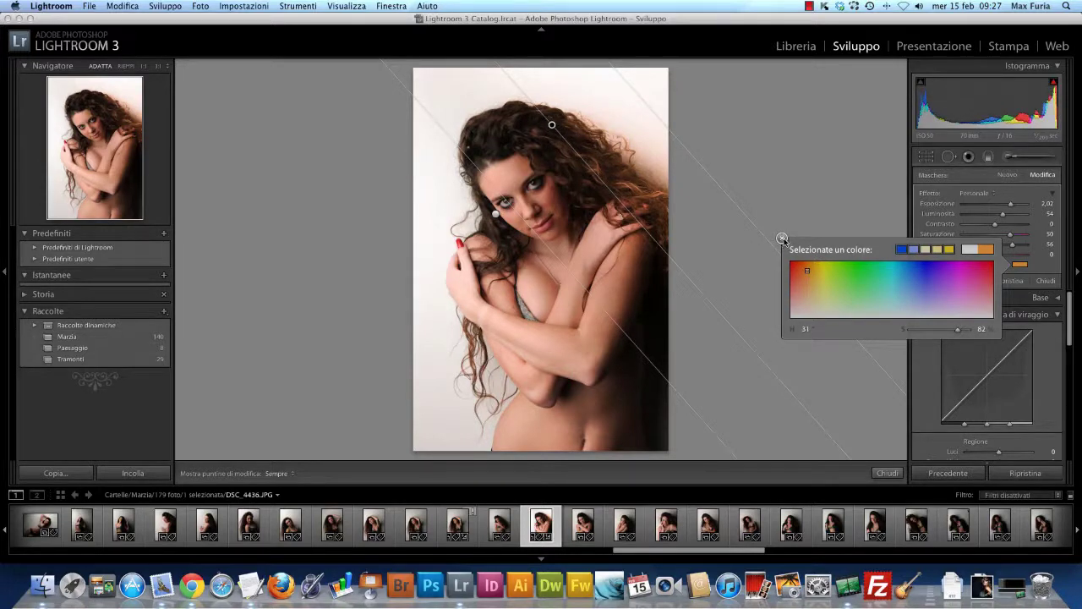
left_click(782, 239)
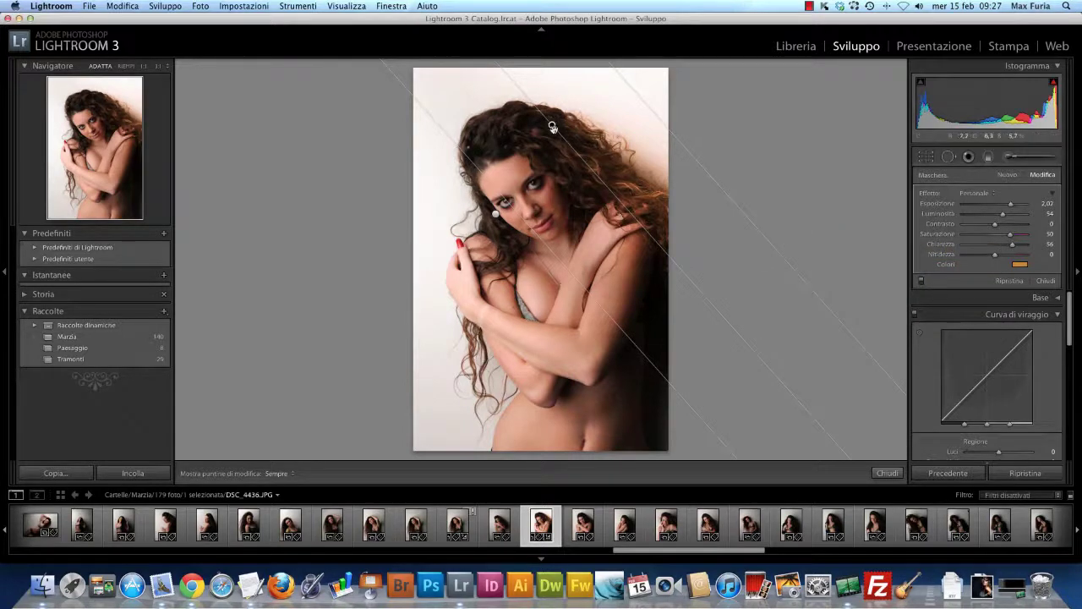
left_click_drag(552, 124, 547, 128)
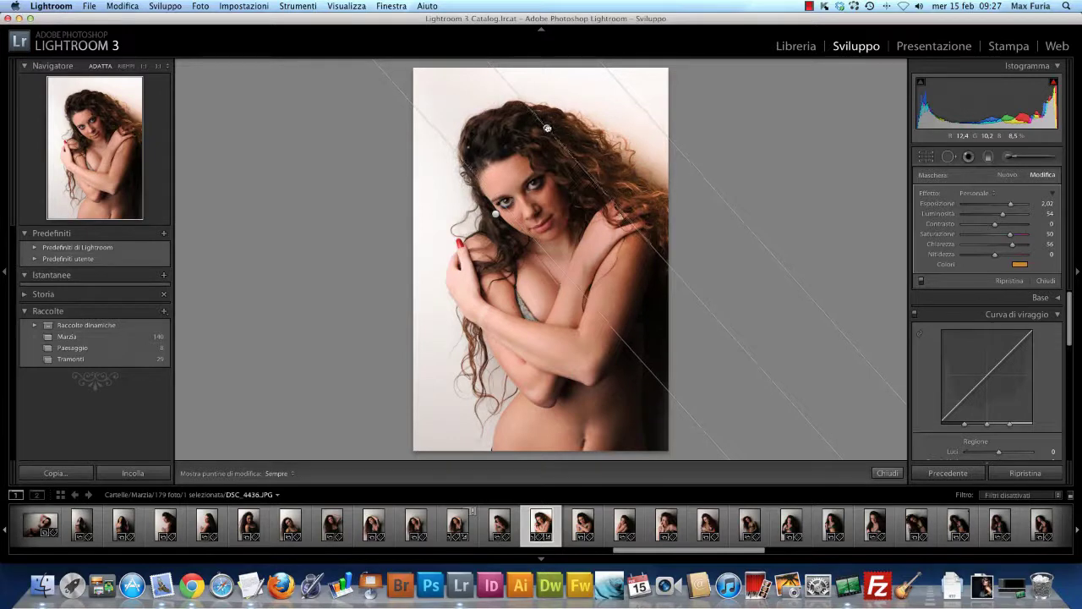
left_click_drag(547, 127, 546, 125)
- Select the 1.00-exposure filter and tint it pale yellow at hue 50, saturation 50
left_click(496, 214)
left_click(1019, 264)
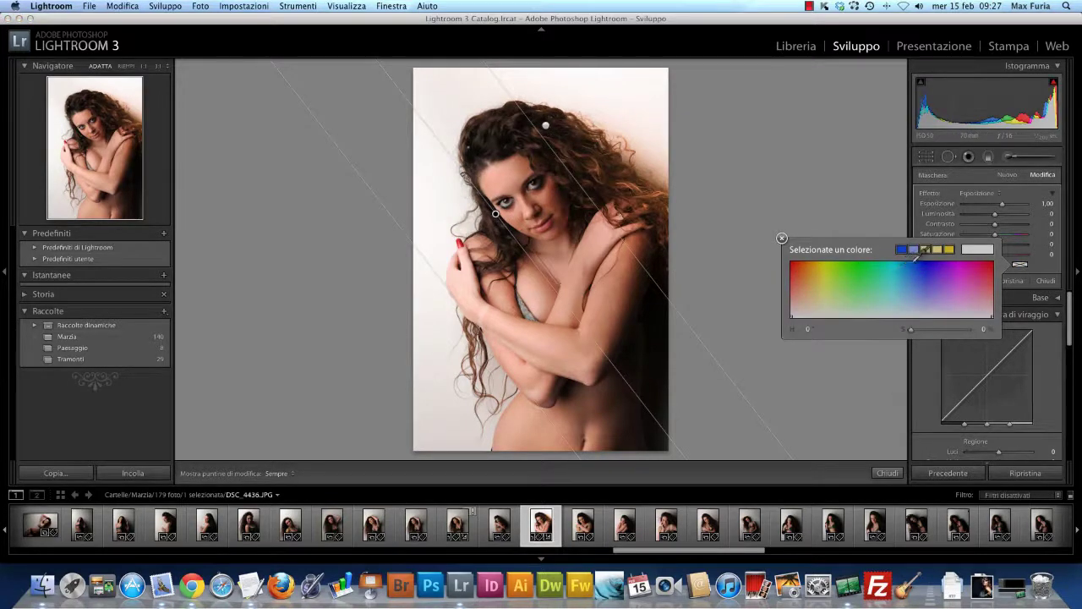
left_click(913, 249)
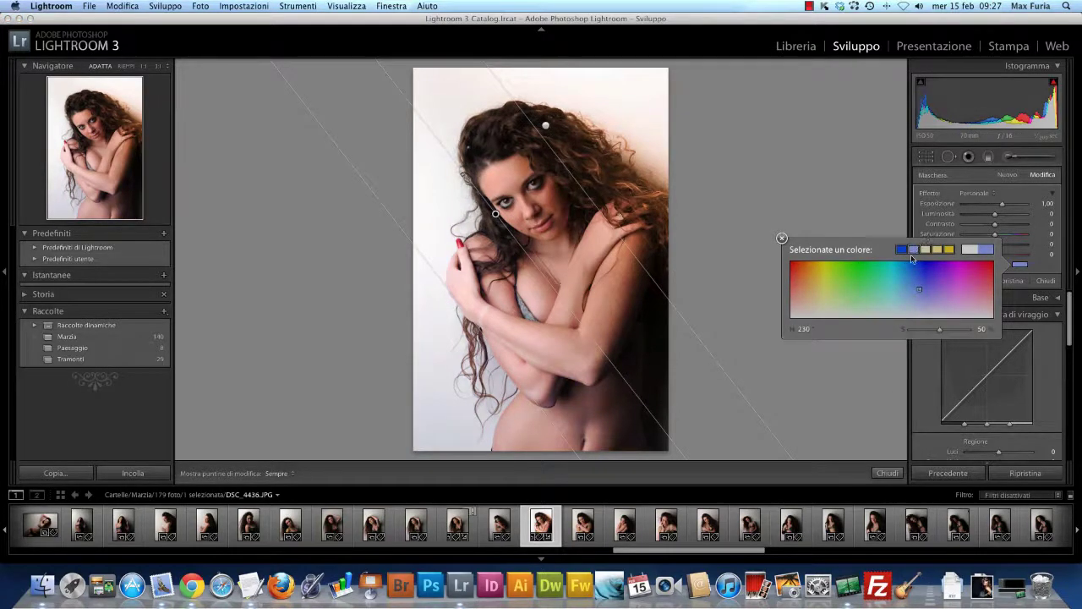
left_click(813, 269)
left_click_drag(814, 269, 814, 271)
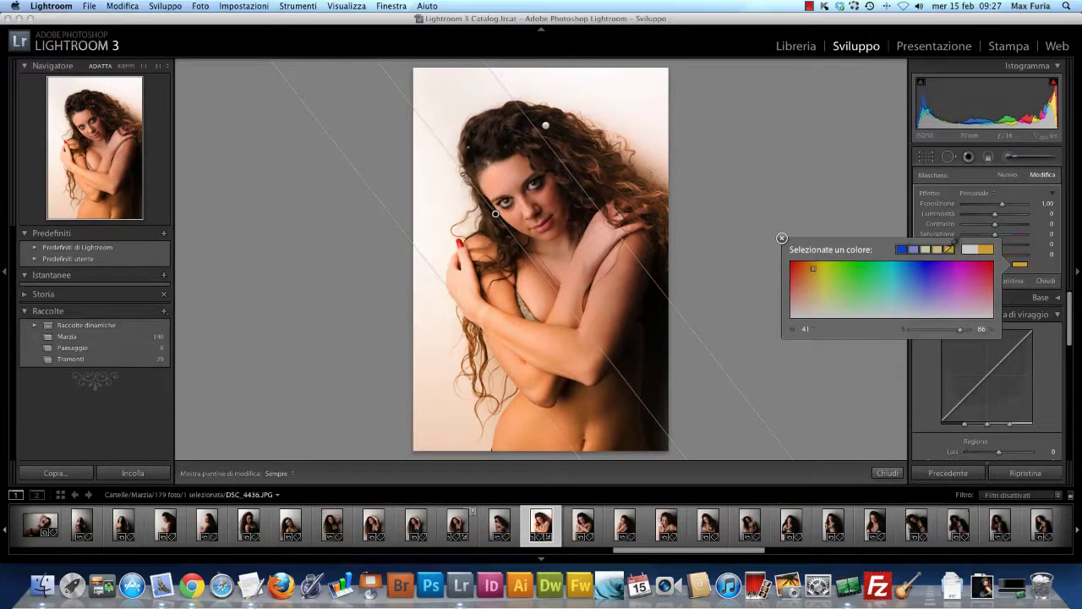
left_click(945, 249)
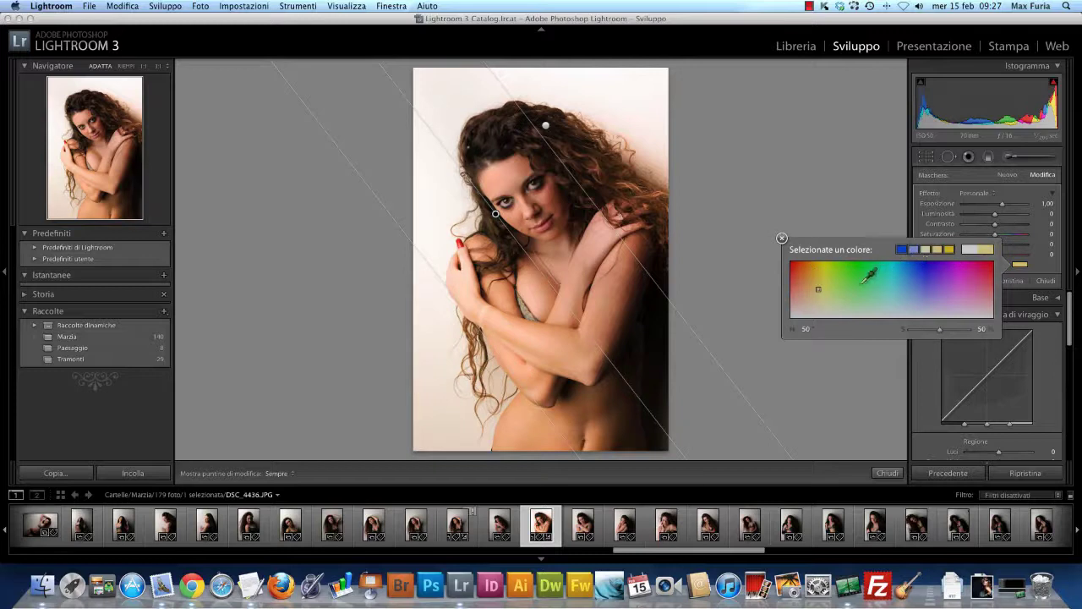